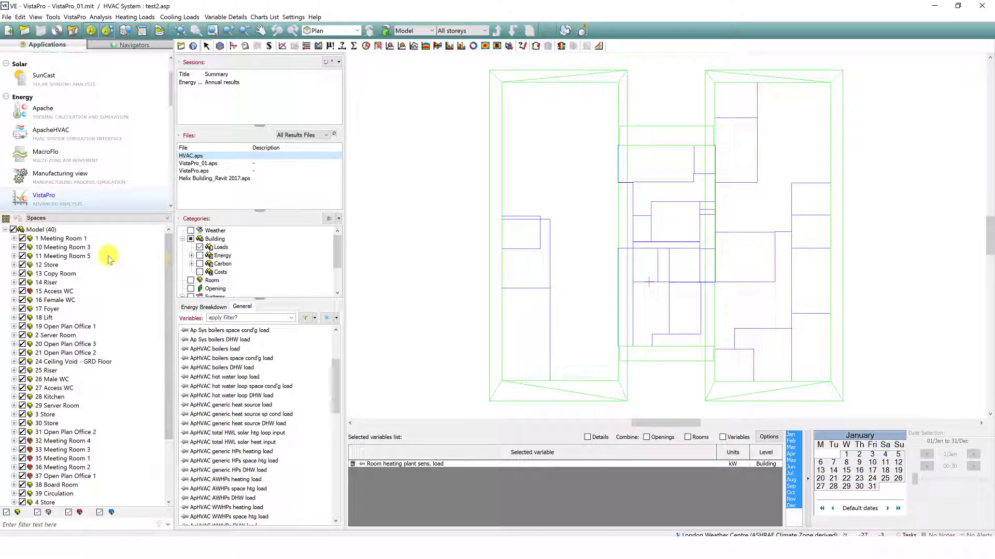
Add Meeting Rooms 3 and 5 to Meeting Room 1 for the room-level Heating plant sensible load.
drag(105, 259, 80, 243)
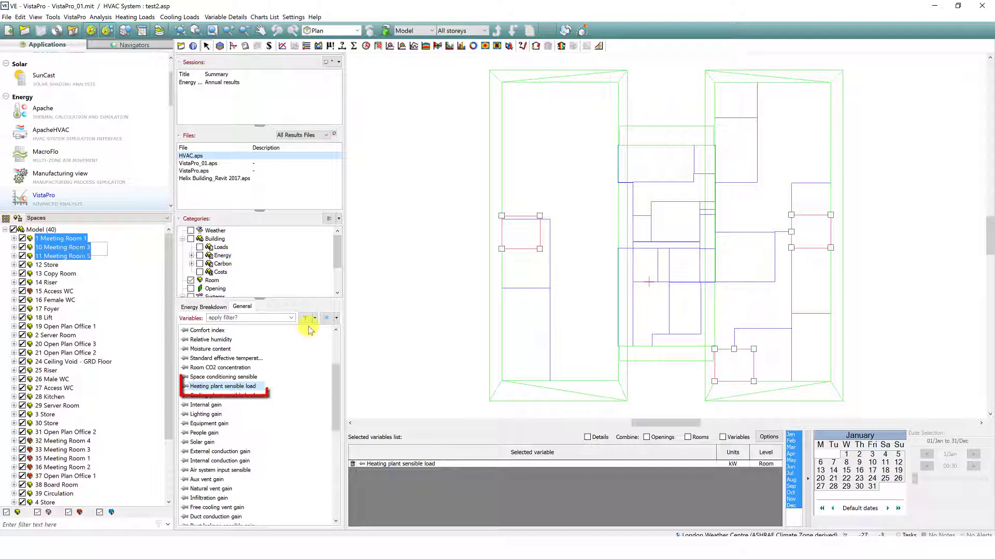
Show the min/mean/max synopsis table of heating loads, enlarge its window and reveal Details settings.
click(332, 46)
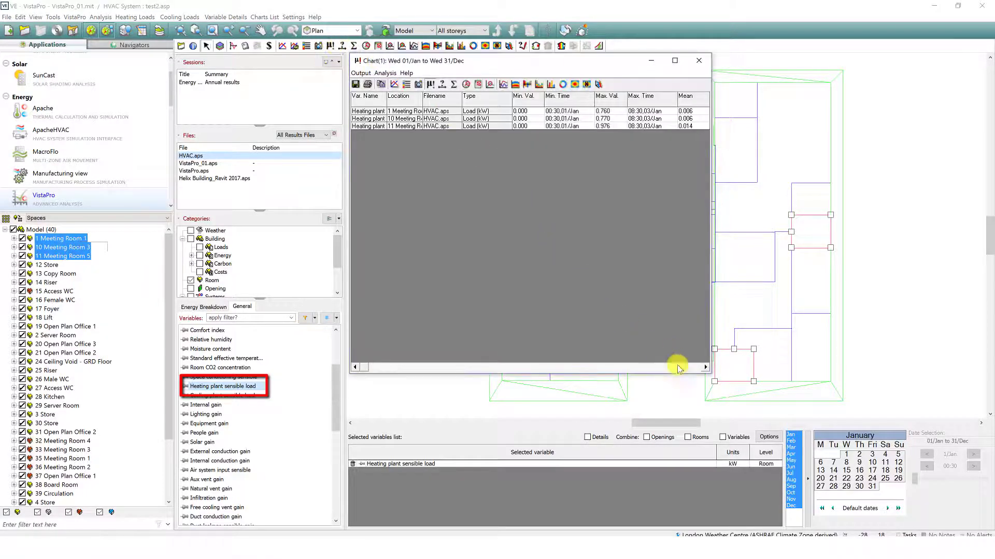
drag(711, 375, 896, 411)
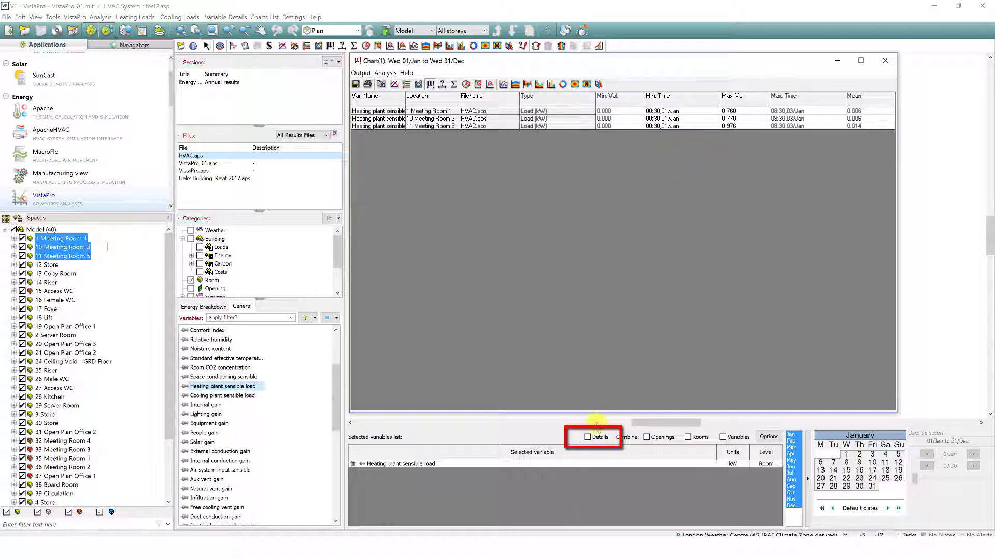
click(588, 439)
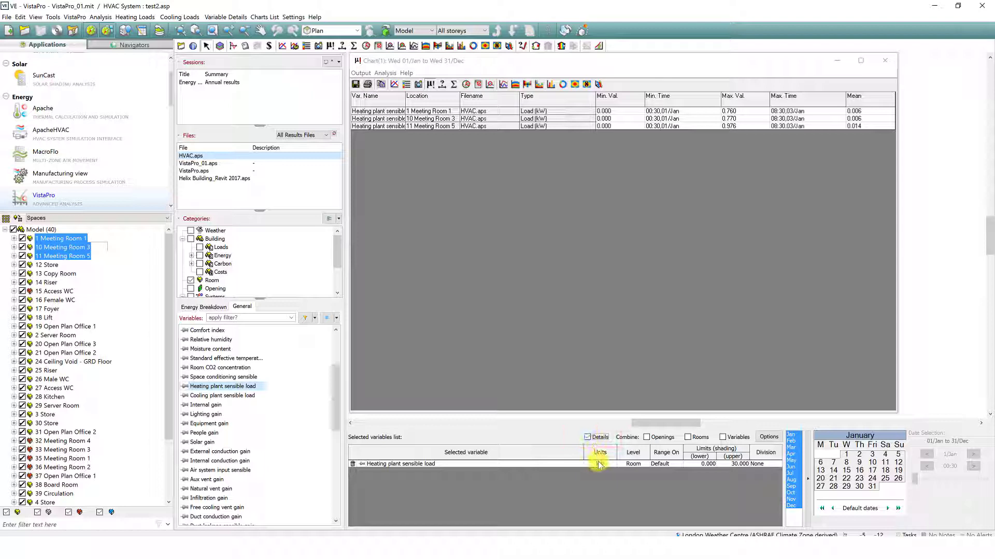
Divide the heating plant sensible load by floor area, then change the division to room volume.
click(776, 467)
click(777, 466)
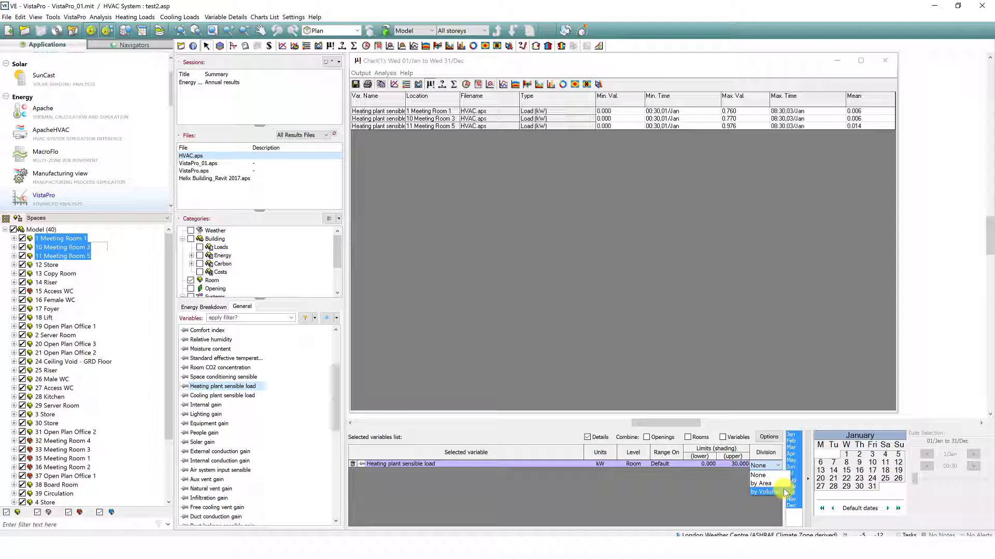
click(784, 484)
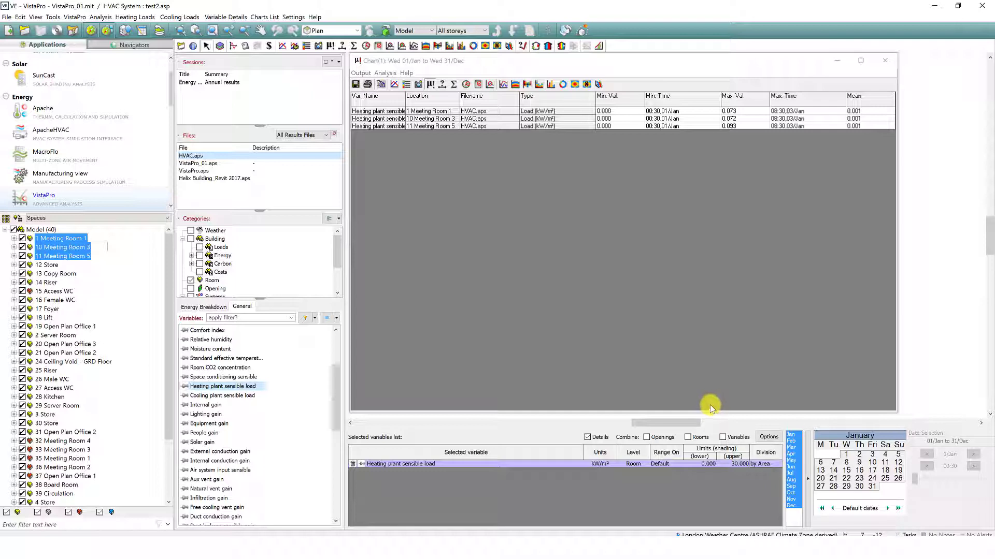
click(767, 468)
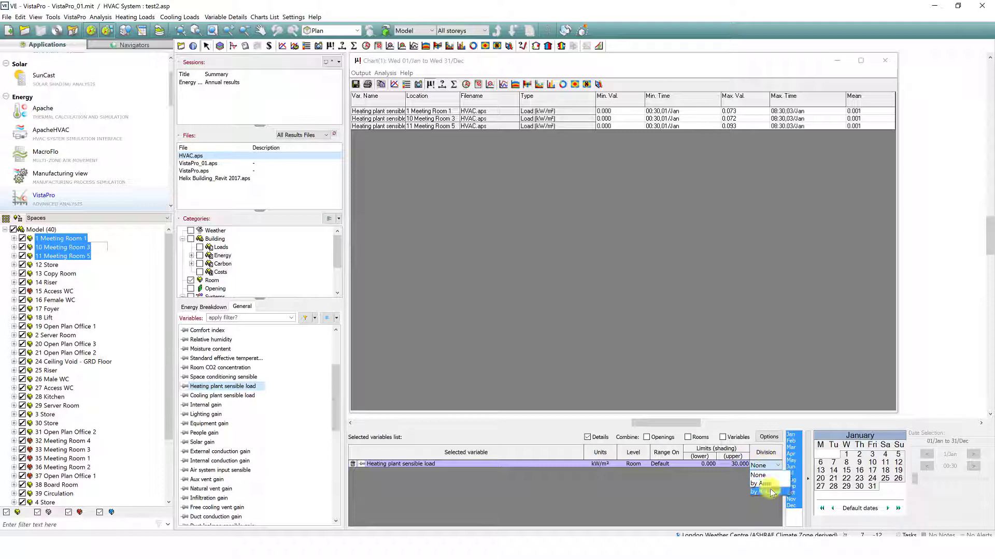
click(771, 492)
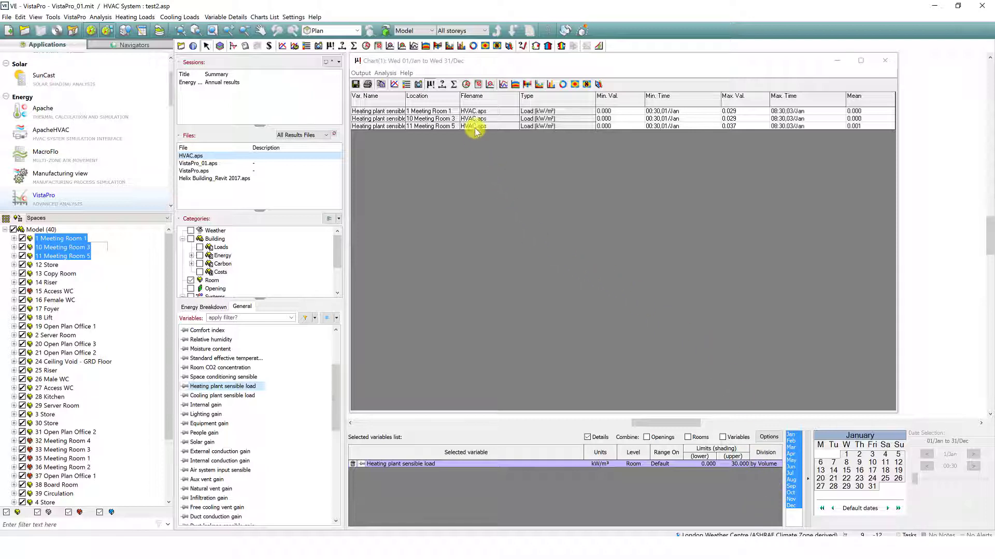
Plot the volume-normalised heating load as a graph limited to May.
click(395, 85)
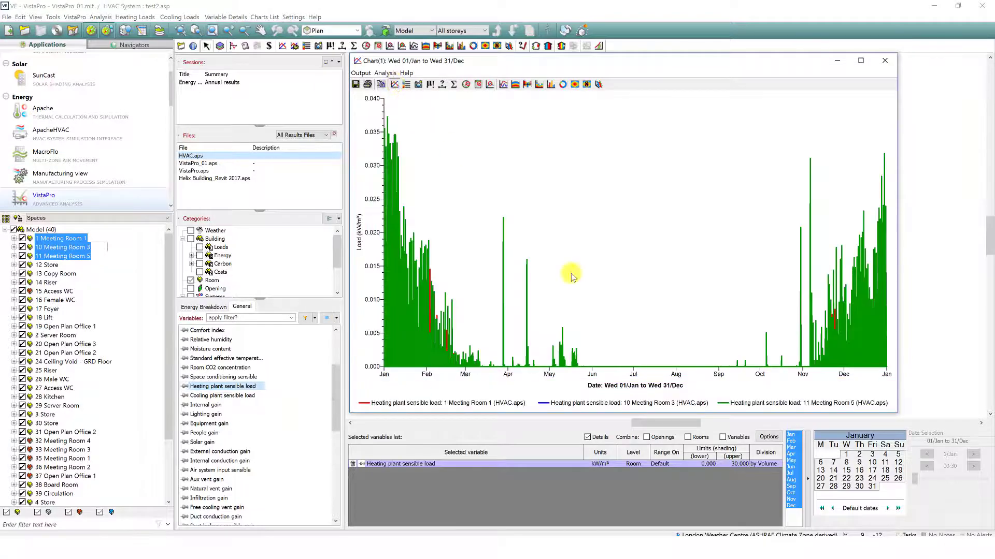
click(793, 461)
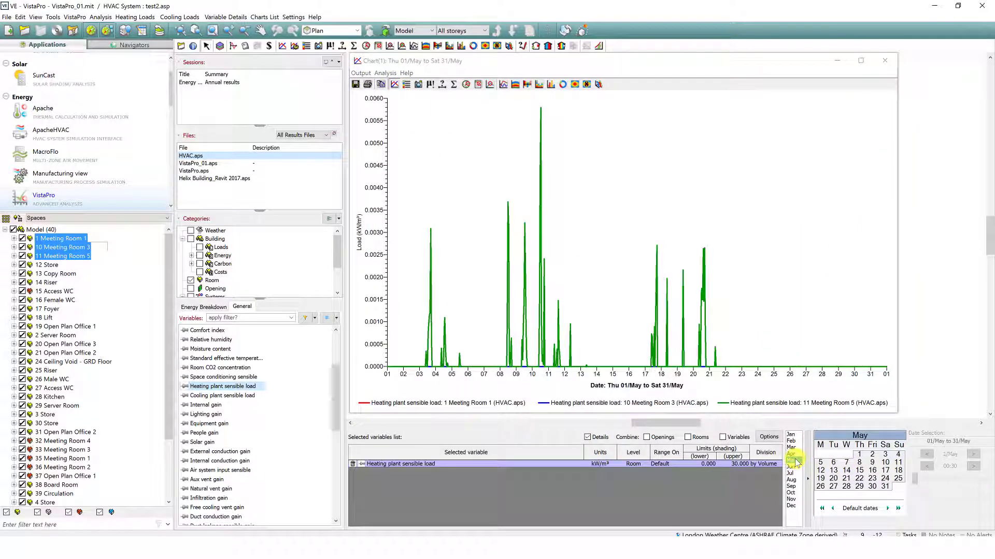
click(766, 464)
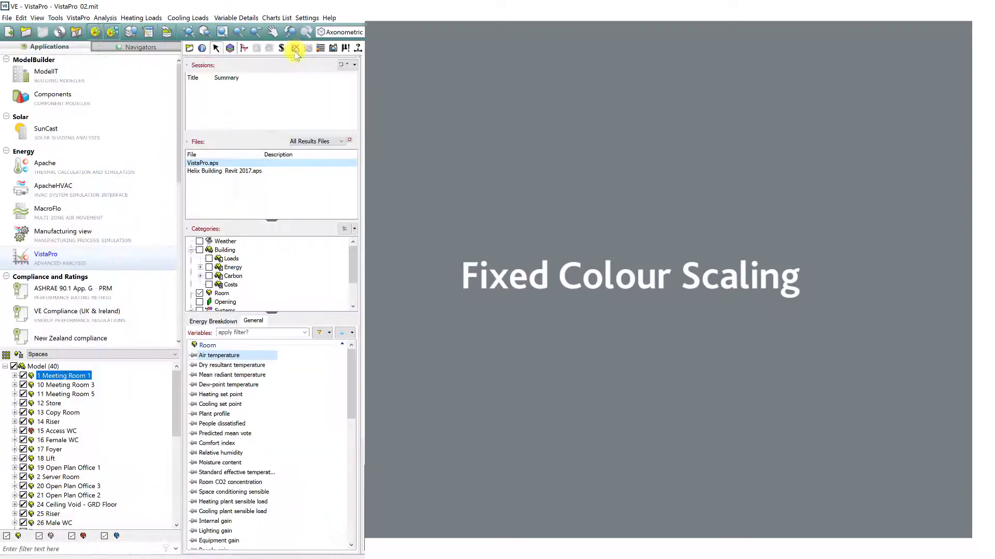
Graph air temperature and step through Meeting Rooms 1, 3 and 5.
click(296, 48)
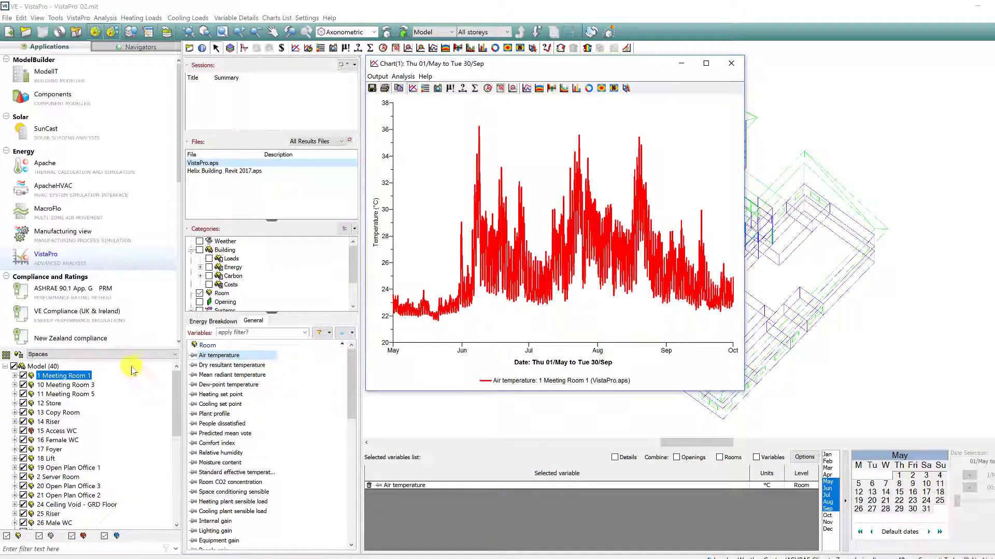
click(83, 386)
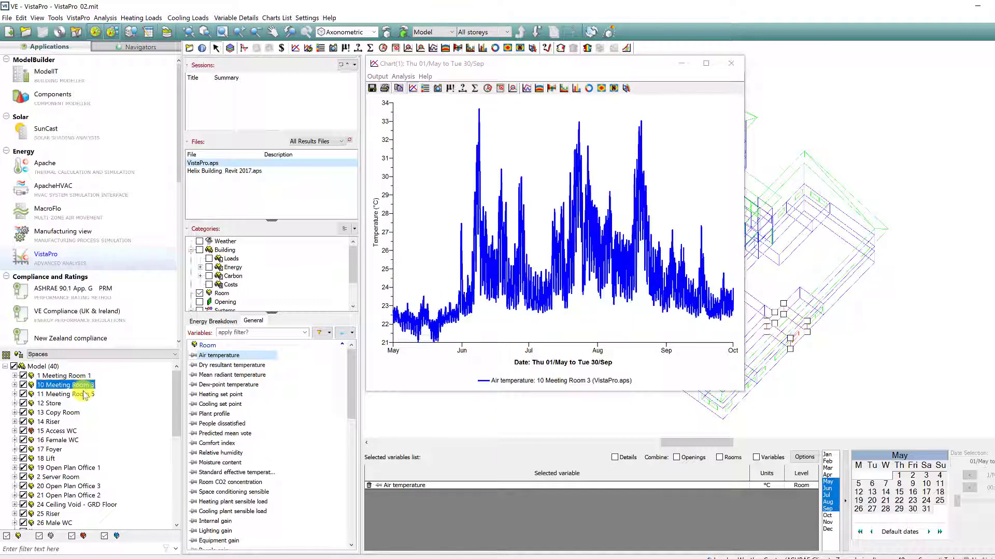
click(86, 395)
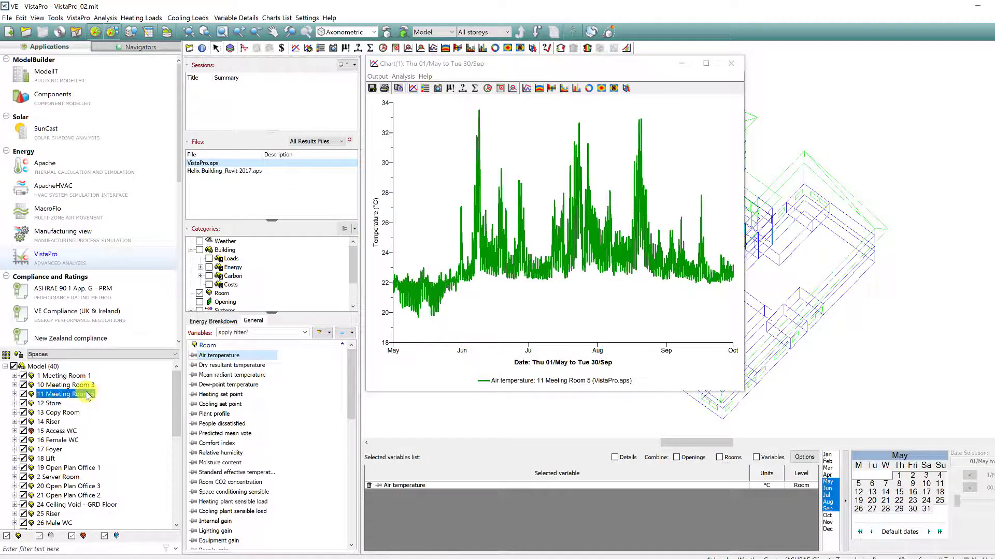
click(85, 377)
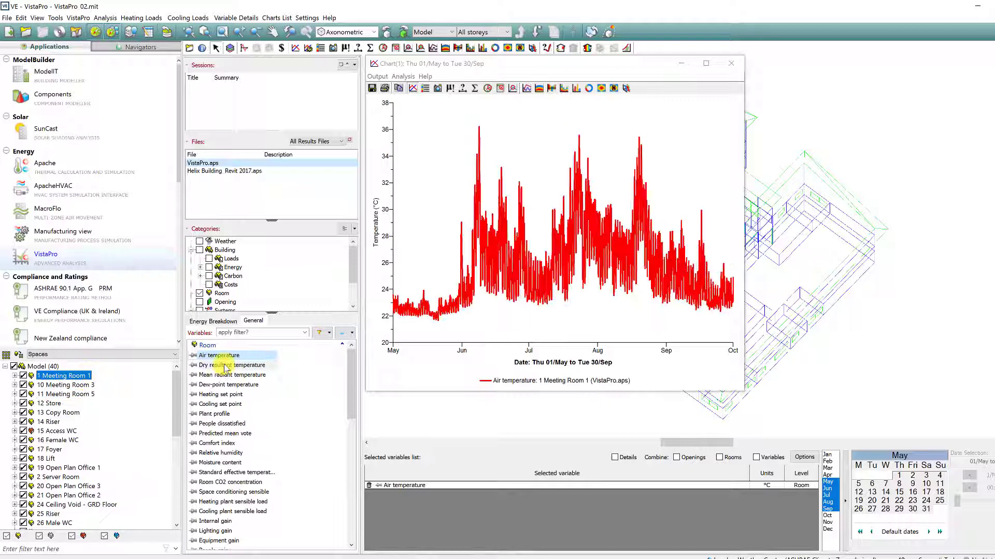
Add dry resultant temperature, view both for Meeting Room 3, then close the chart.
ctrl+click(224, 366)
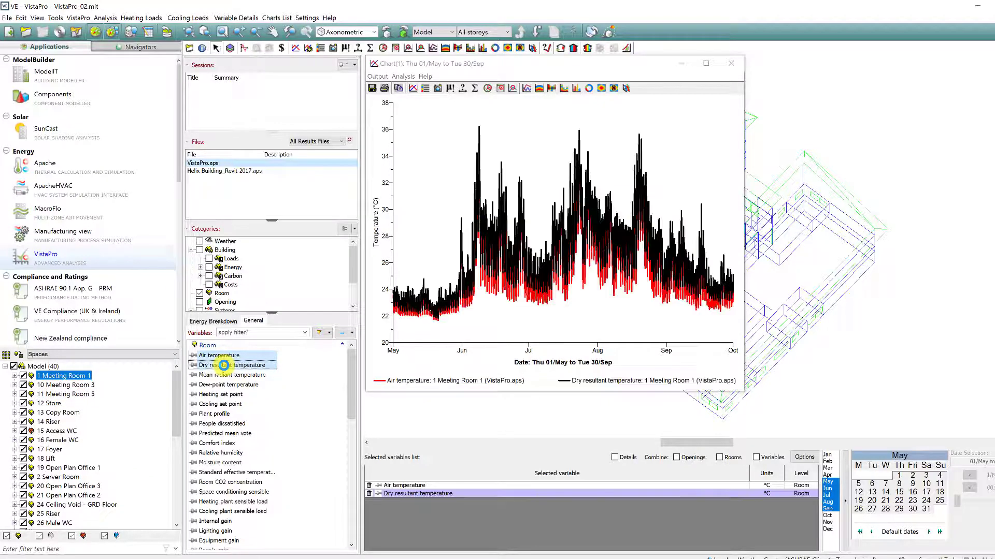
click(64, 385)
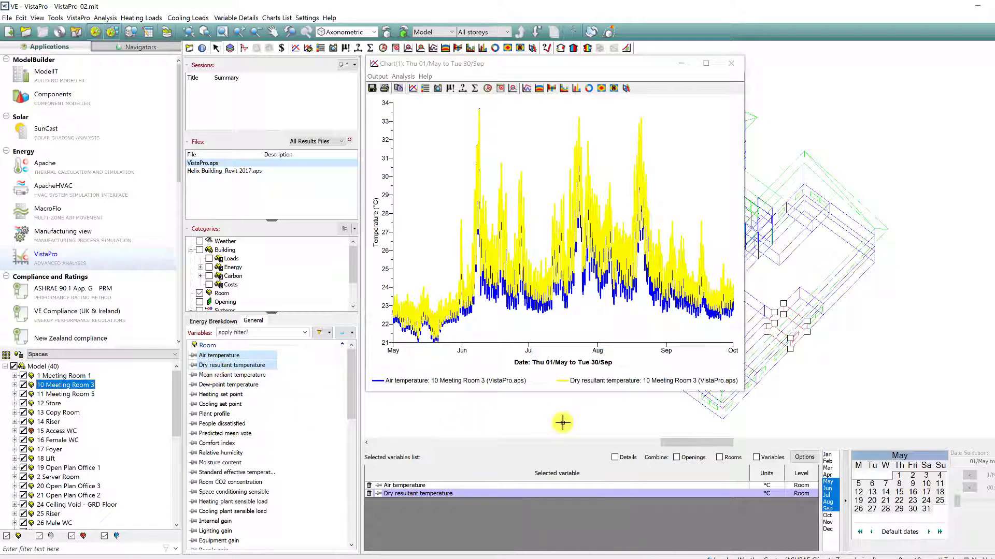
click(730, 64)
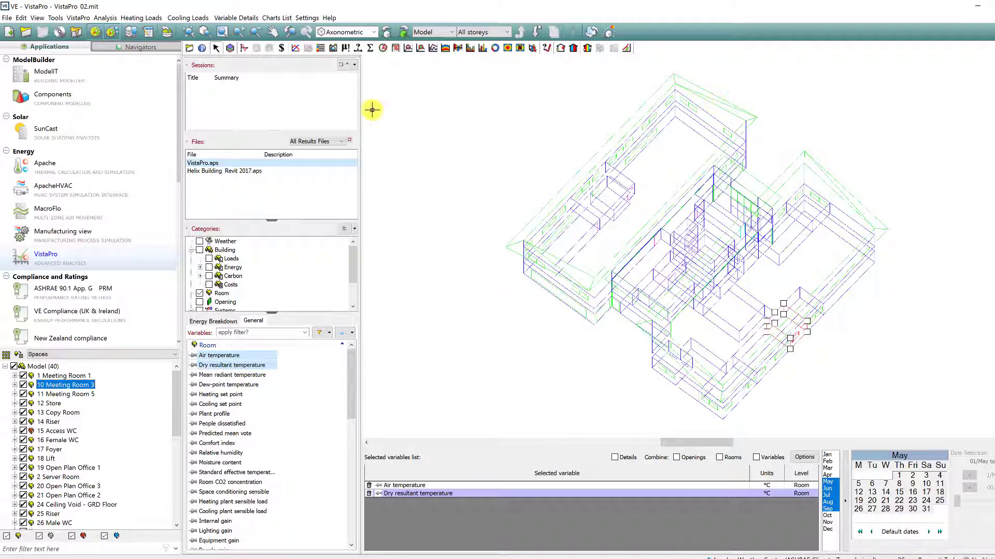
Set fixed ordered variable line colours (red, blue, green, black…) in Chart Preferences and confirm.
click(307, 18)
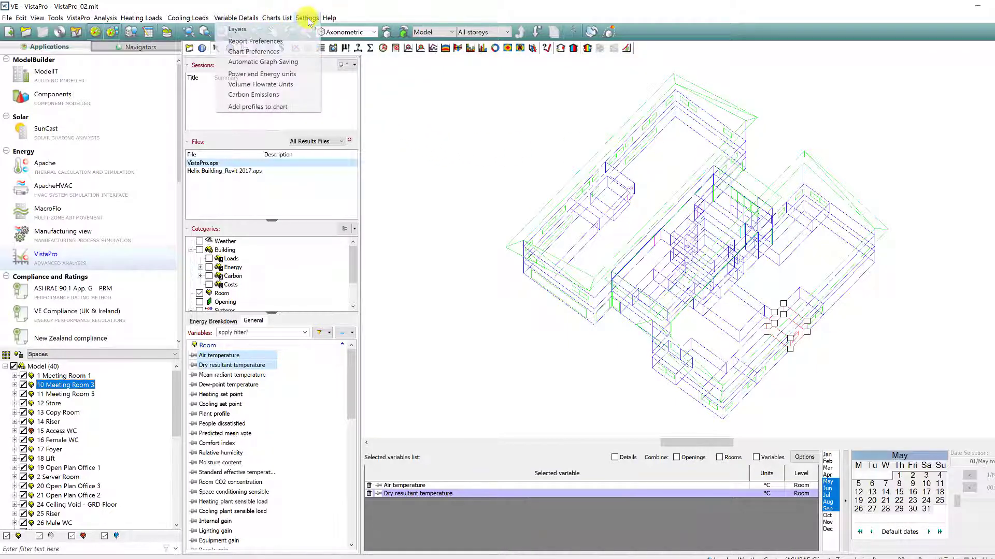
click(310, 51)
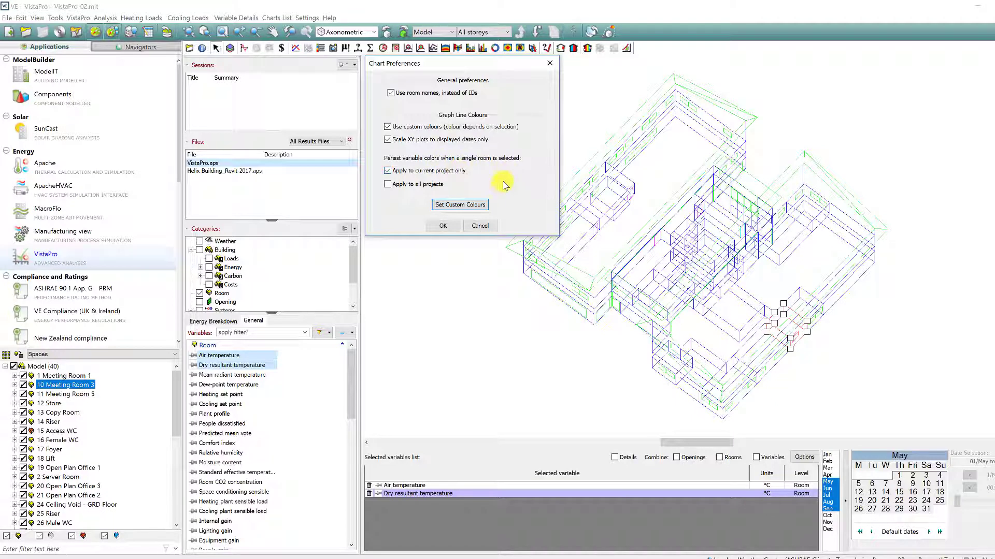
click(487, 205)
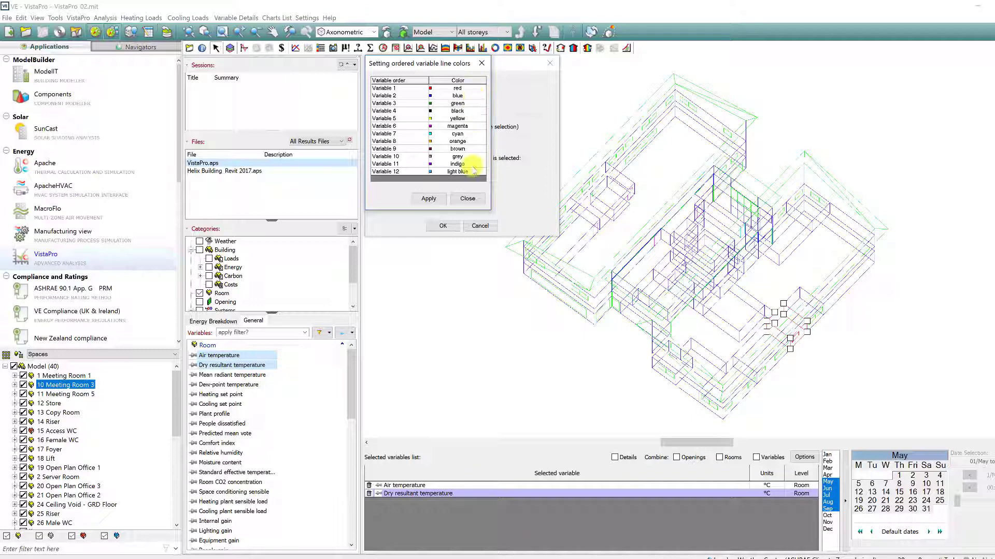
click(467, 202)
click(450, 230)
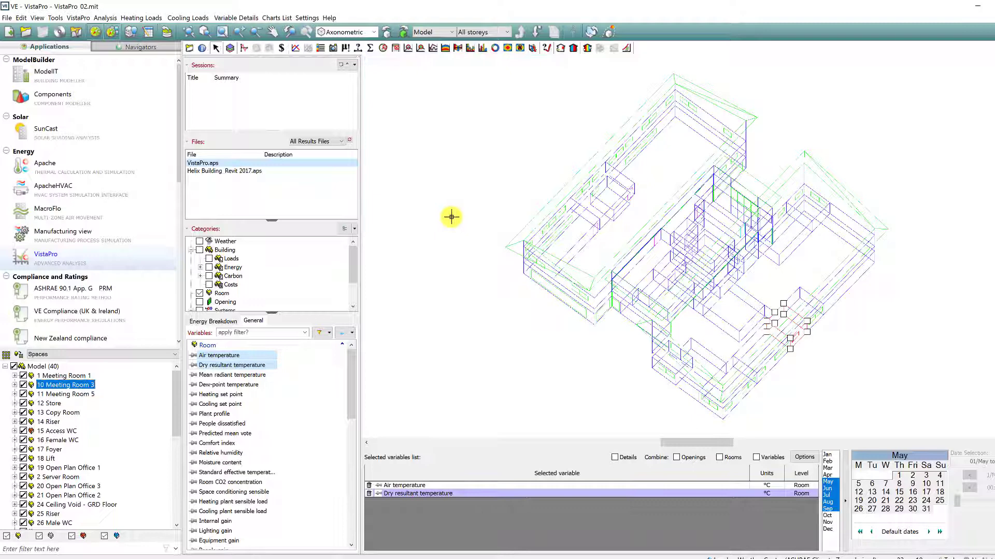
Replot the temperature line chart for Meeting Room 1, then Meeting Room 5.
click(295, 48)
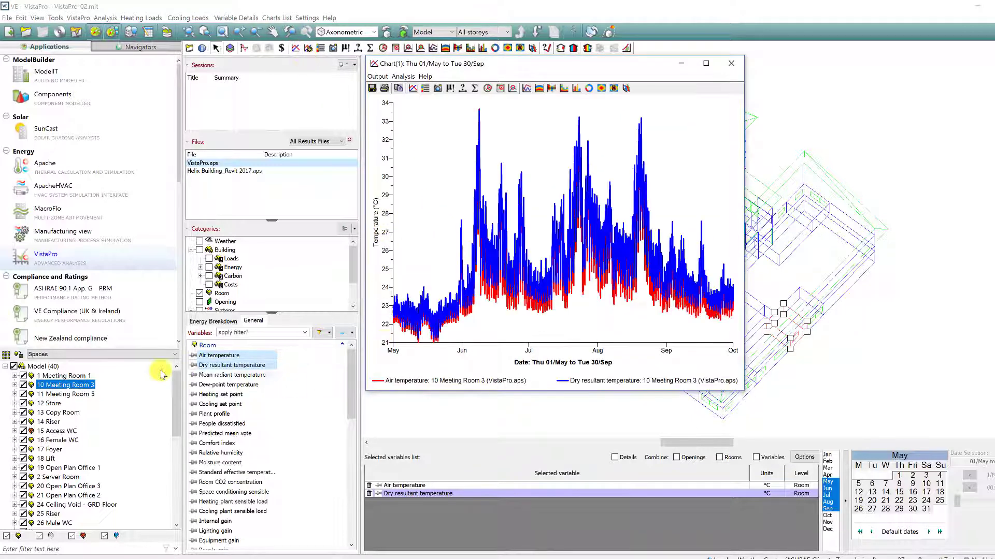
click(73, 377)
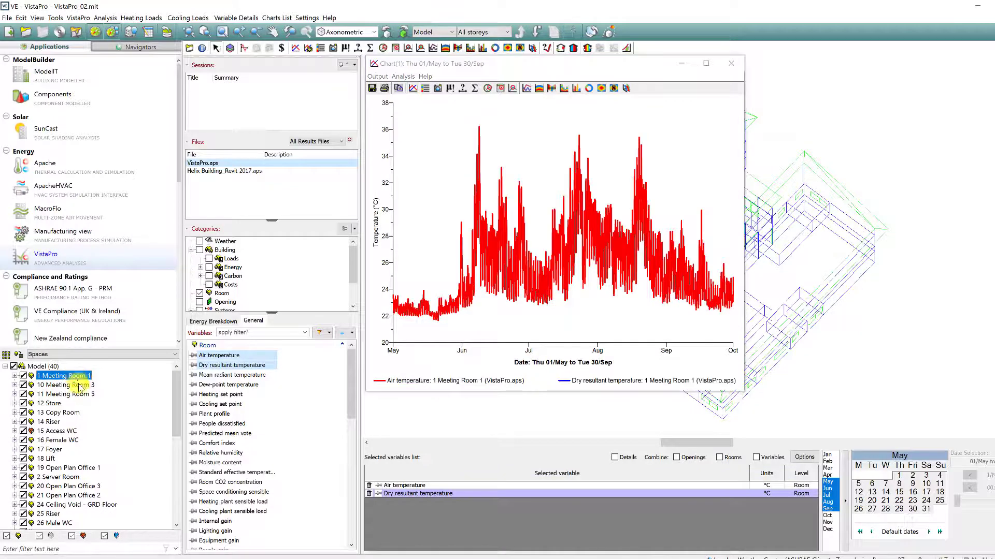
click(81, 394)
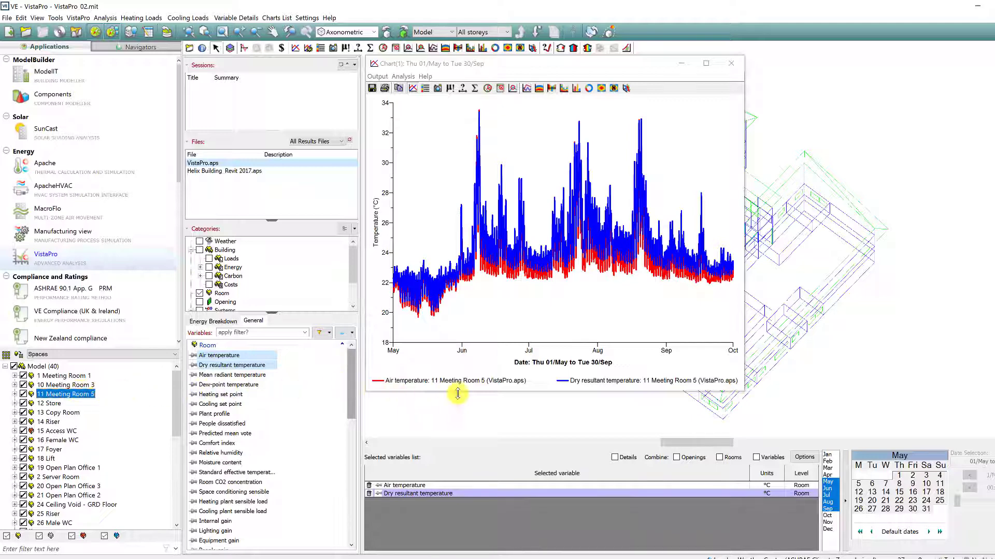
Close the chart, select Meeting Rooms 1 and 3, and reorder dry resultant before air temperature.
click(730, 64)
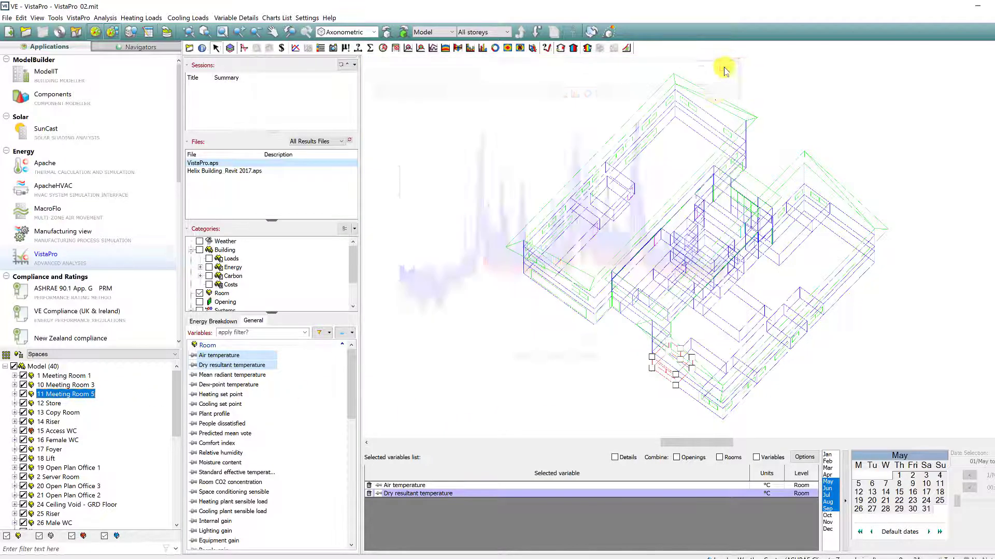
click(85, 376)
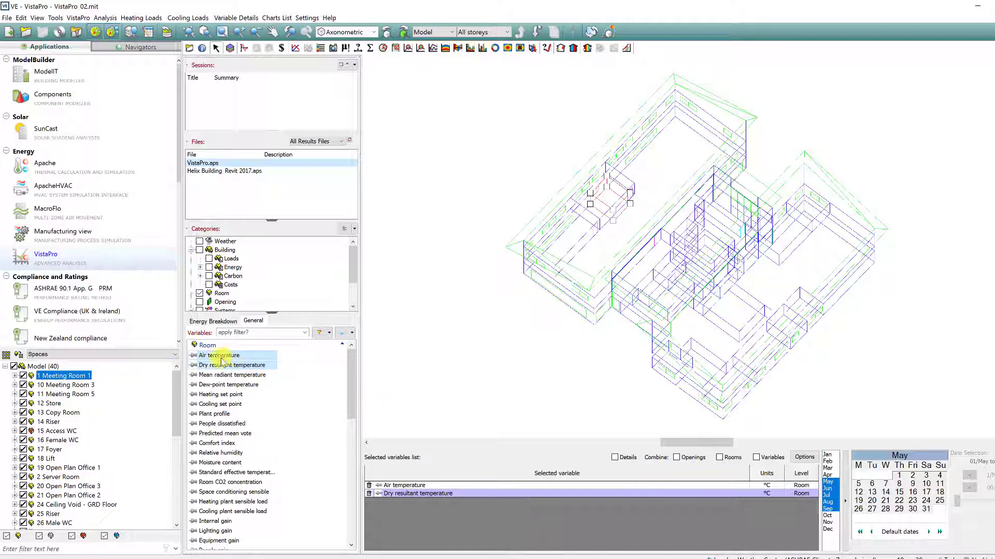
ctrl+click(66, 385)
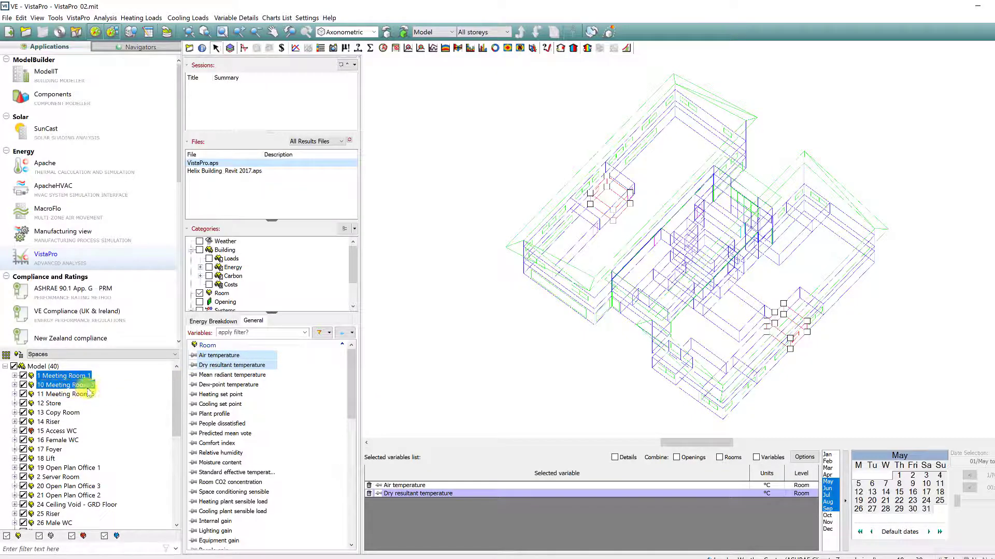
ctrl+click(216, 357)
ctrl+click(217, 356)
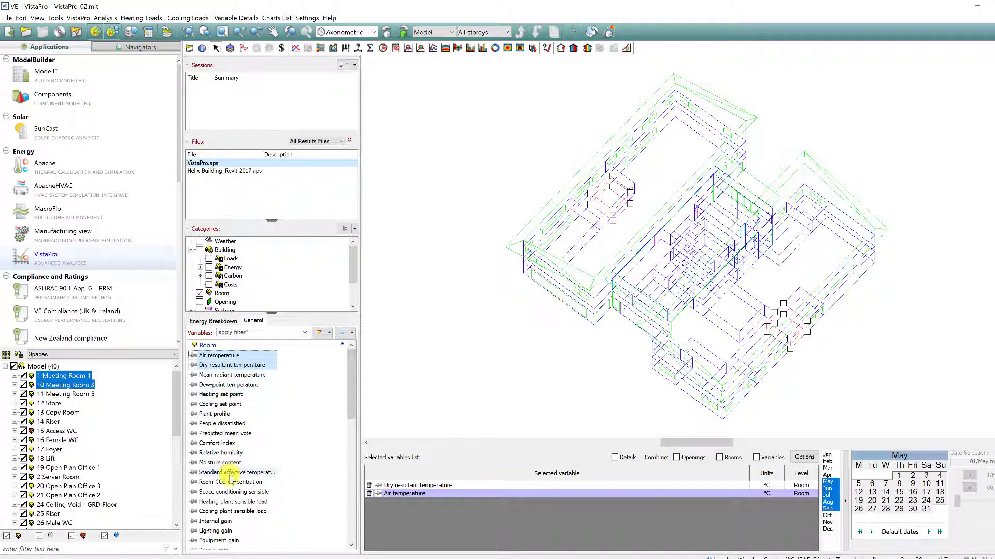
Add heating plant sensible load, chart the variables, and narrow the period to 13 May.
ctrl+click(231, 502)
click(296, 47)
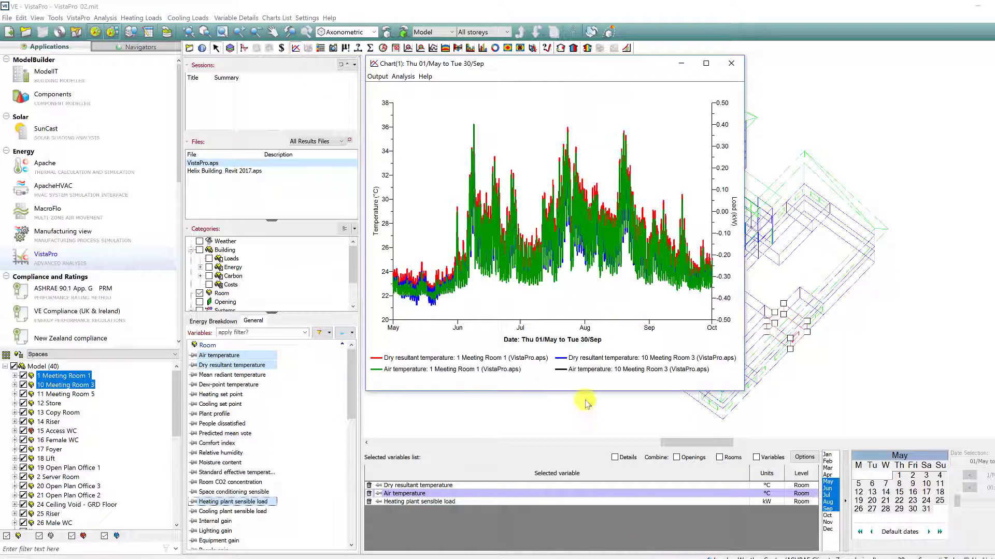
click(827, 482)
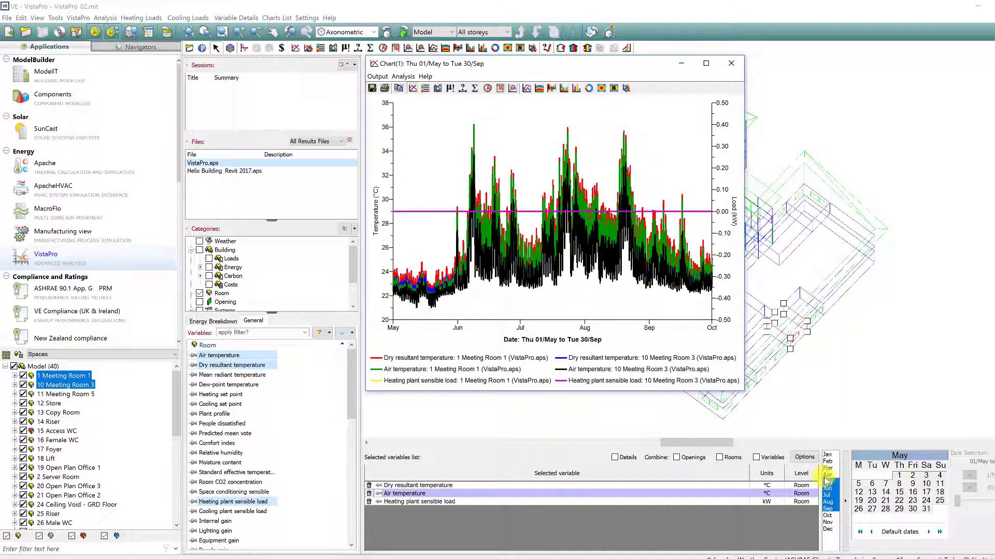
click(868, 491)
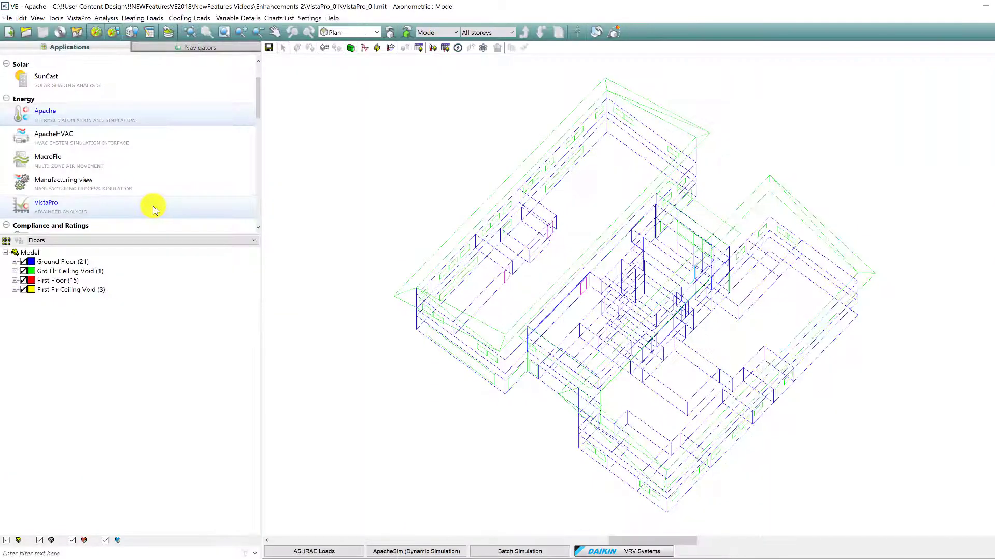
Switch to VistaPro and group the results browser by HVAC network test2.asp.
click(154, 206)
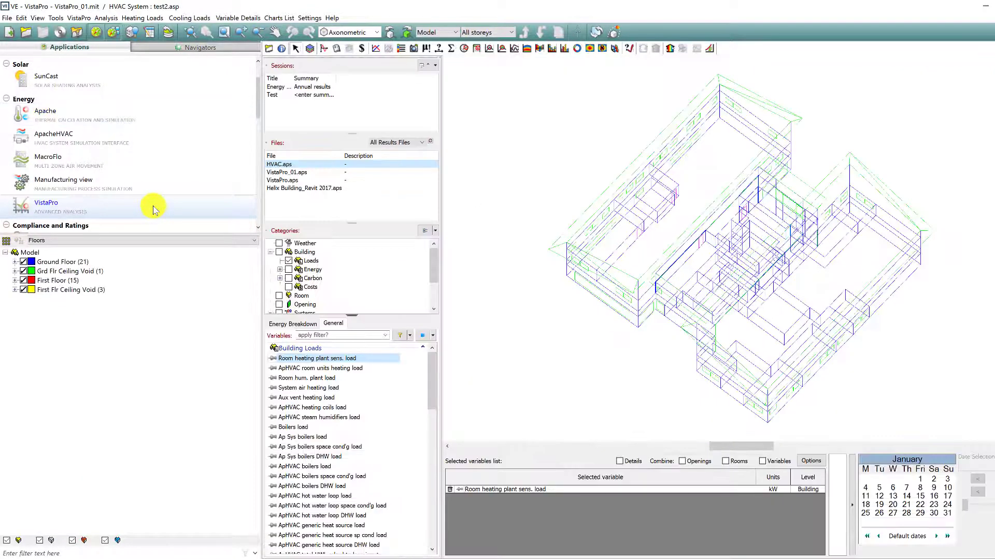
click(255, 241)
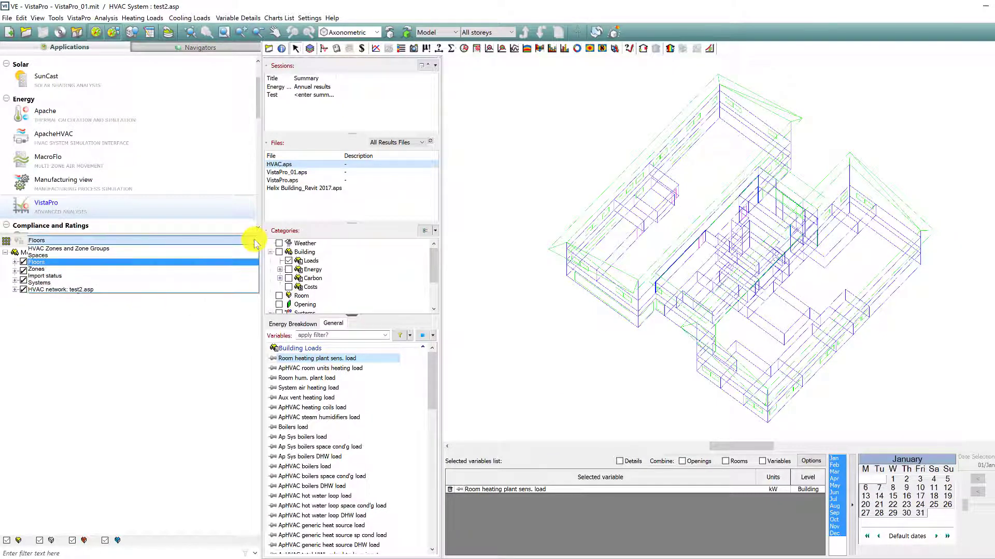
click(237, 290)
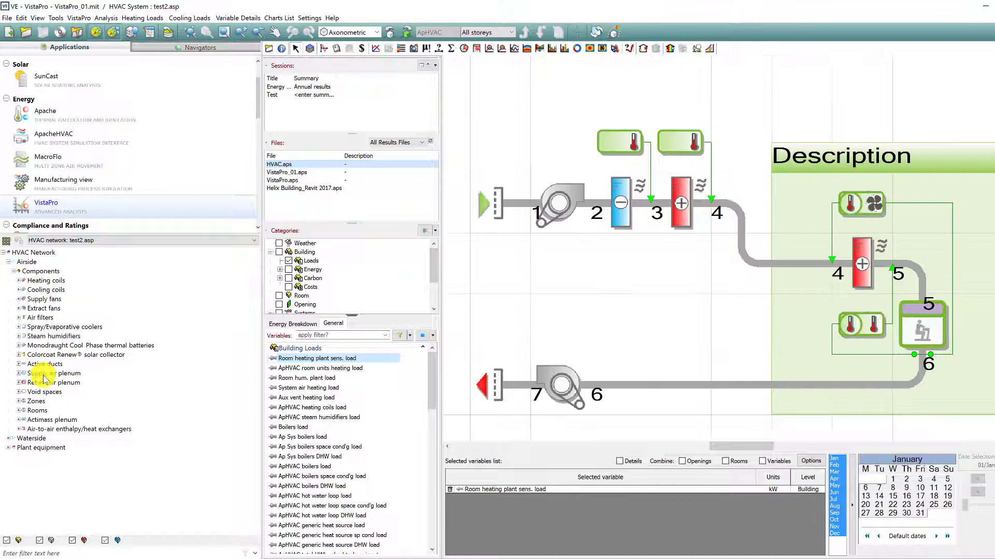
Display Waterside ChilledWaterLoop 1 and check its chilled water loop load statistics.
double_click(50, 442)
click(95, 459)
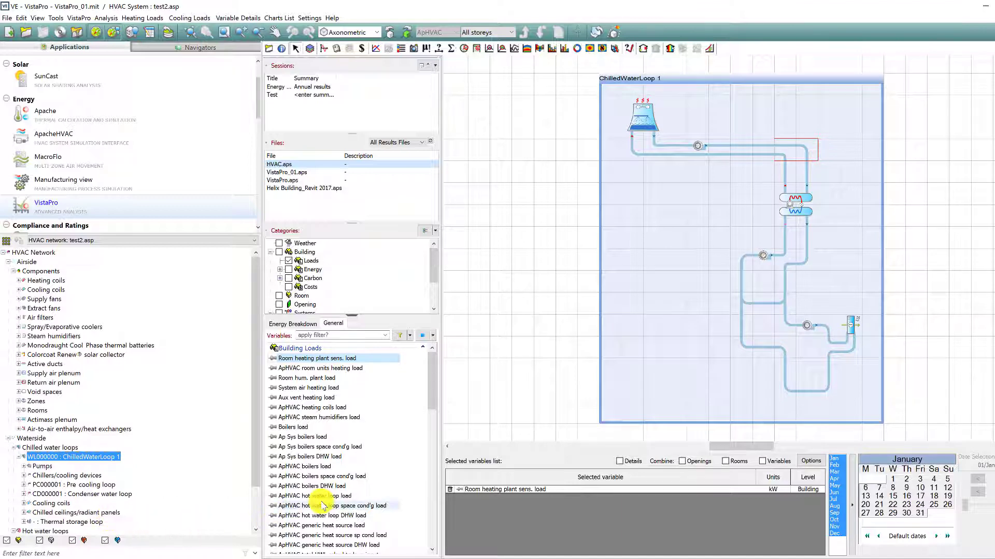
scroll(316, 506, down, 10)
scroll(322, 505, down, 7)
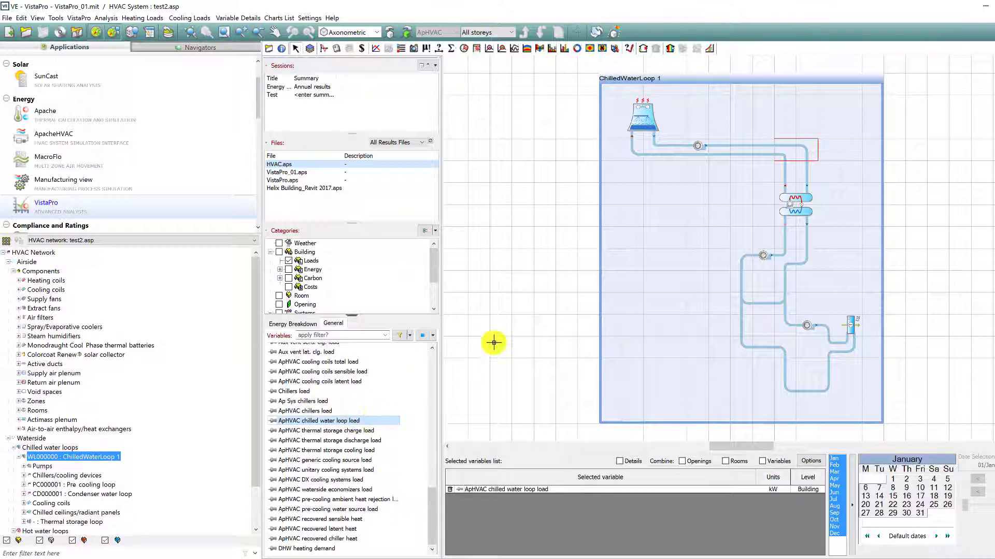
click(427, 50)
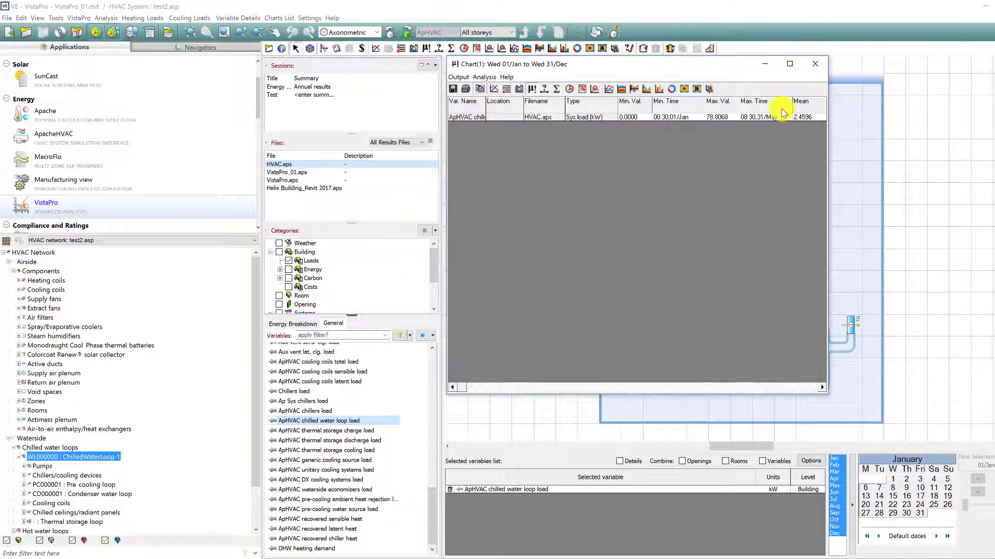
click(815, 63)
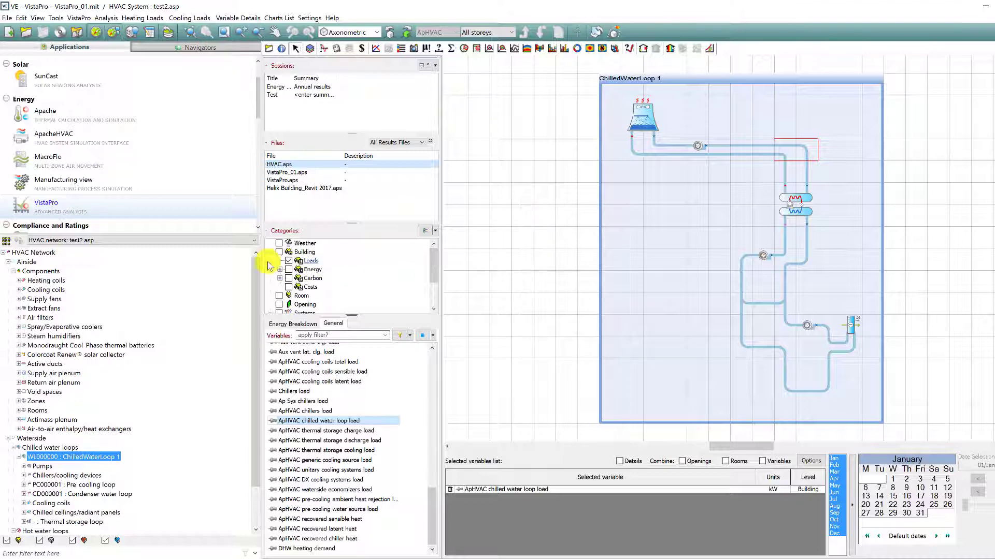
Switch to ApacheHVAC and show the Waterside loops, displaying the One Electric Water-Cooled Chiller with VSD pump schematic.
click(124, 144)
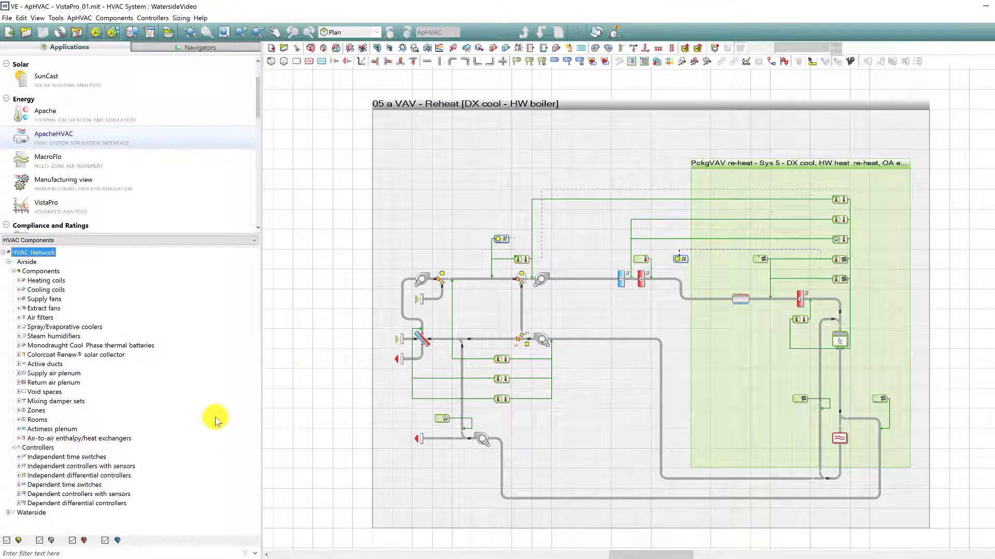
click(31, 513)
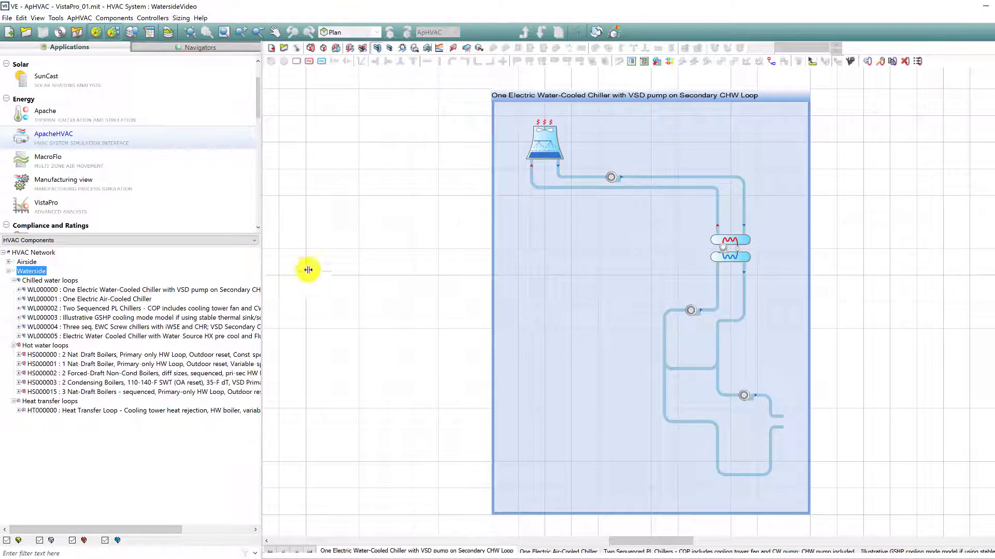